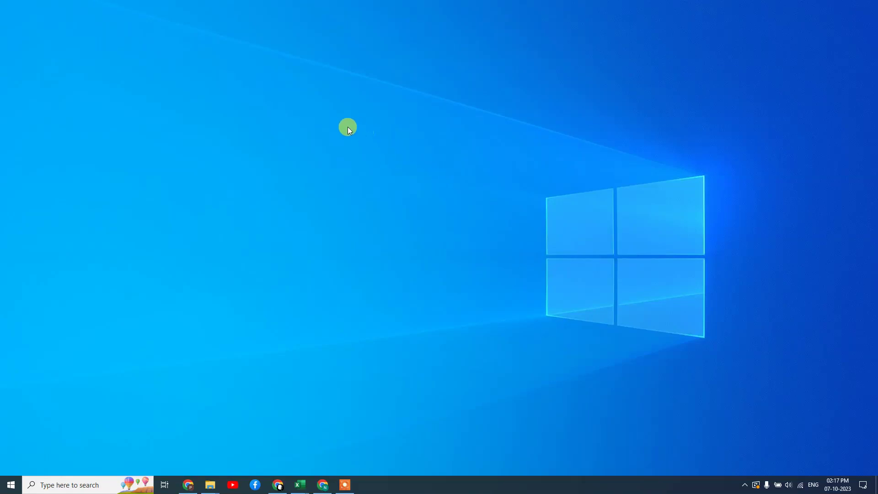
- Refresh the Windows desktop four times, then bring up Chrome on a New Tab page
right_click(361, 97)
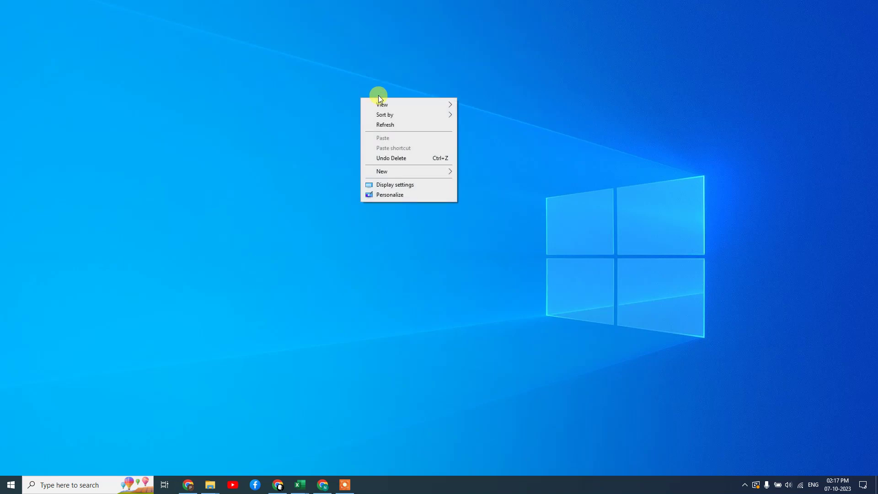
click(414, 126)
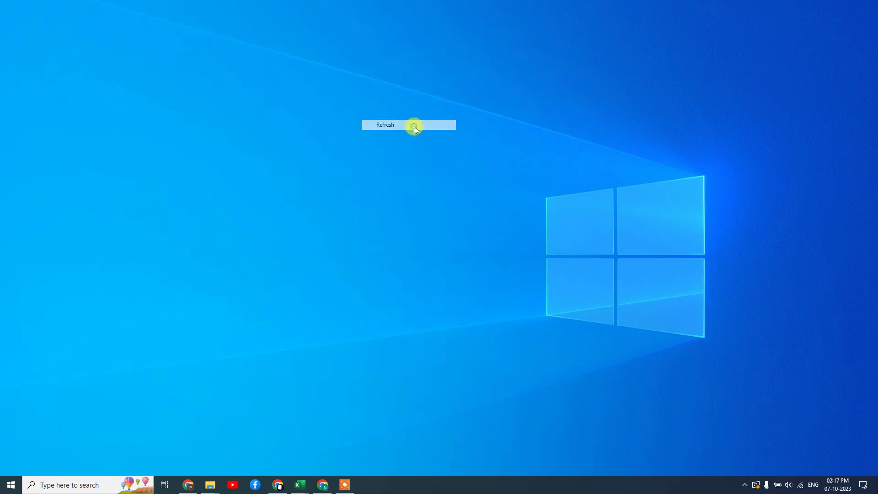
right_click(342, 127)
mouse_move(344, 131)
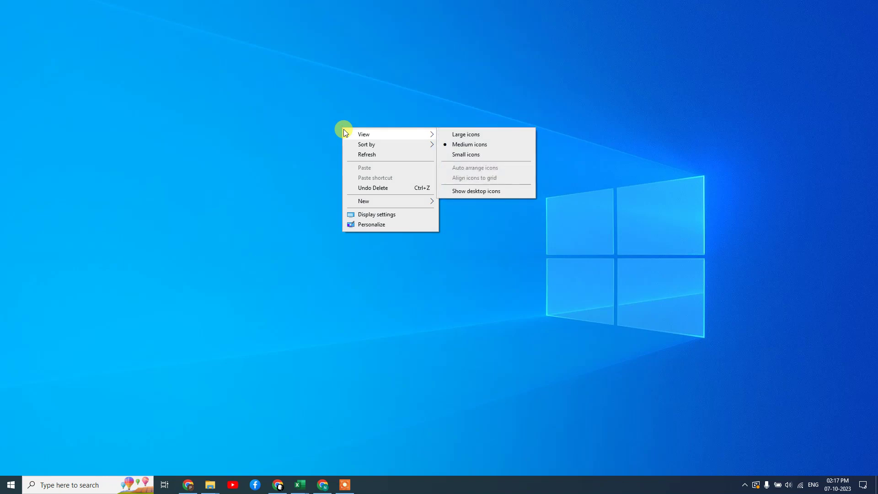
click(383, 156)
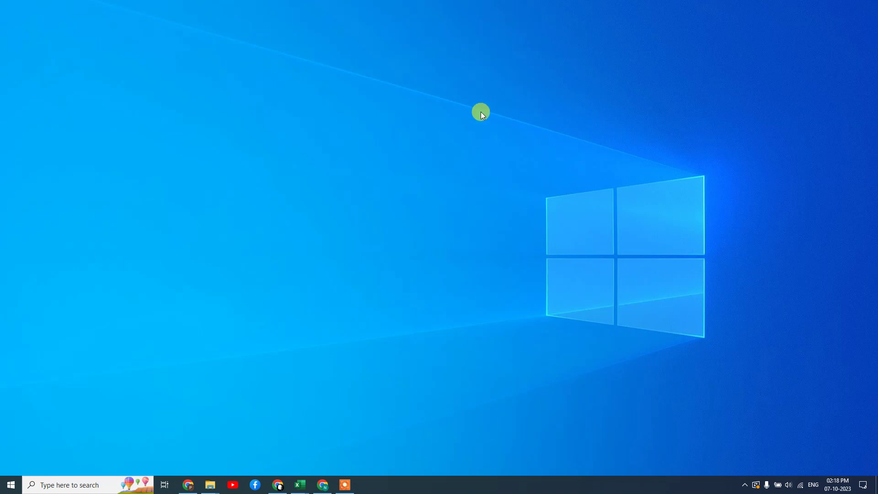
right_click(282, 119)
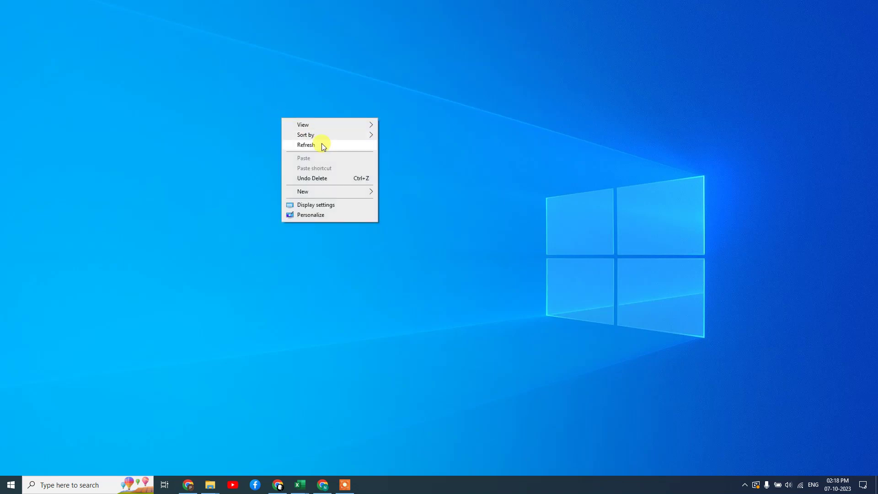
click(322, 143)
right_click(343, 89)
click(383, 117)
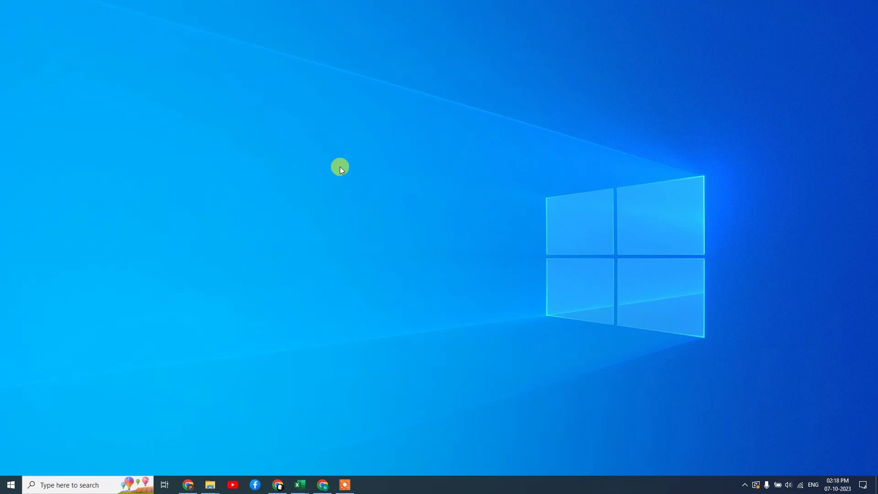
key(alt+Tab)
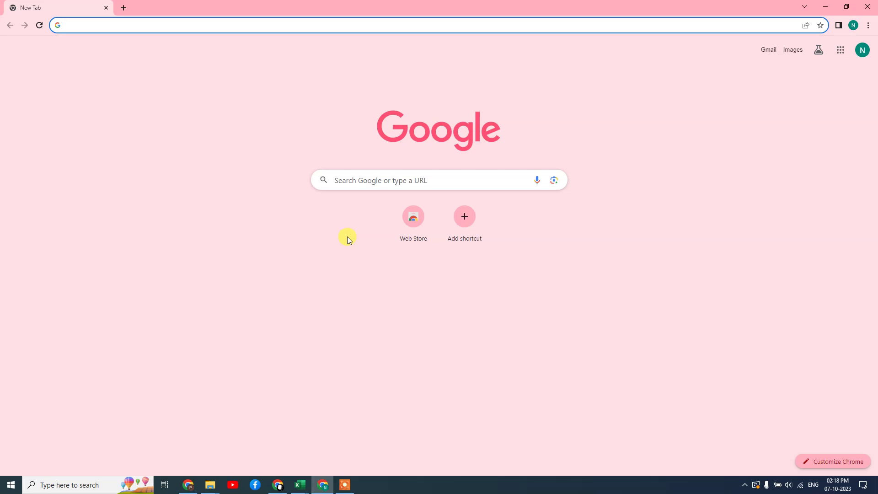
- Check the signed-in Google account, then search Google for 'my business'
click(862, 50)
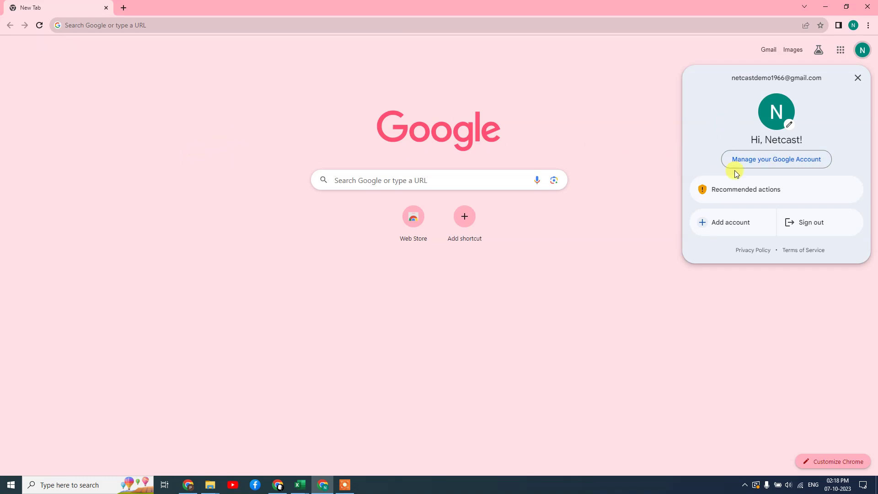
click(190, 86)
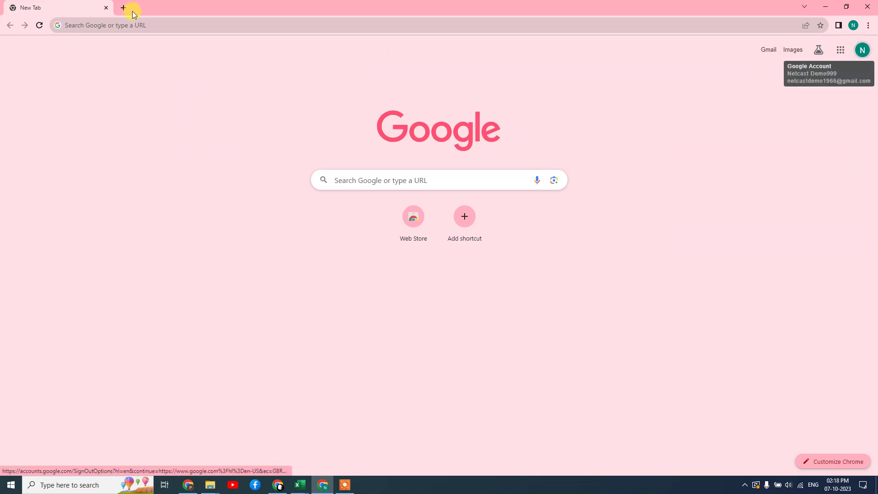
click(127, 26)
text(my)
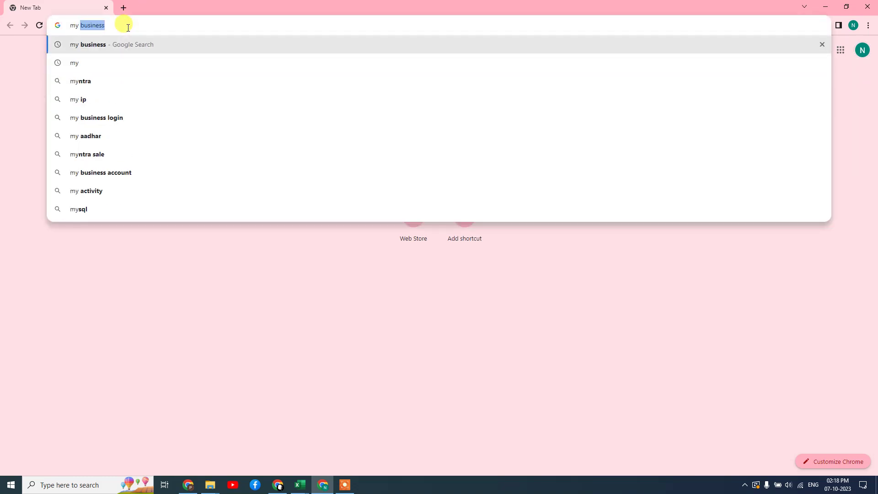
text( bussine)
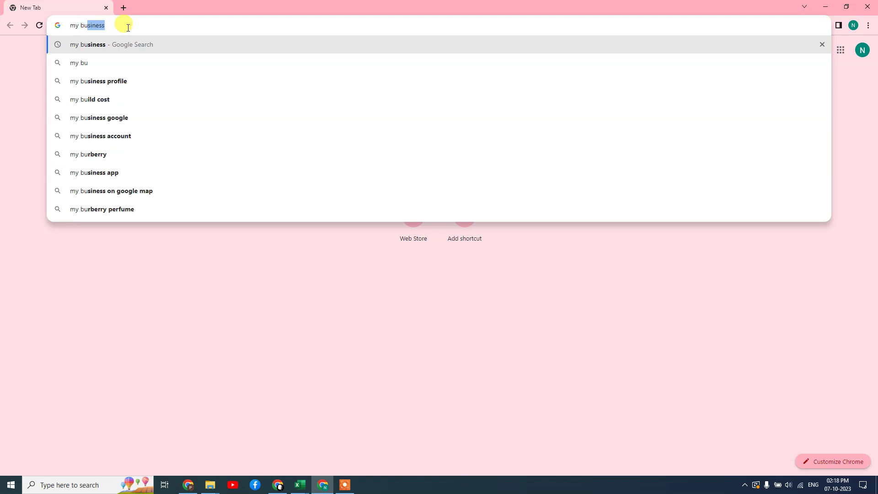
key(BackSpace)
key(BackSpace)
key(BackSpace)
key(BackSpace)
key(BackSpace)
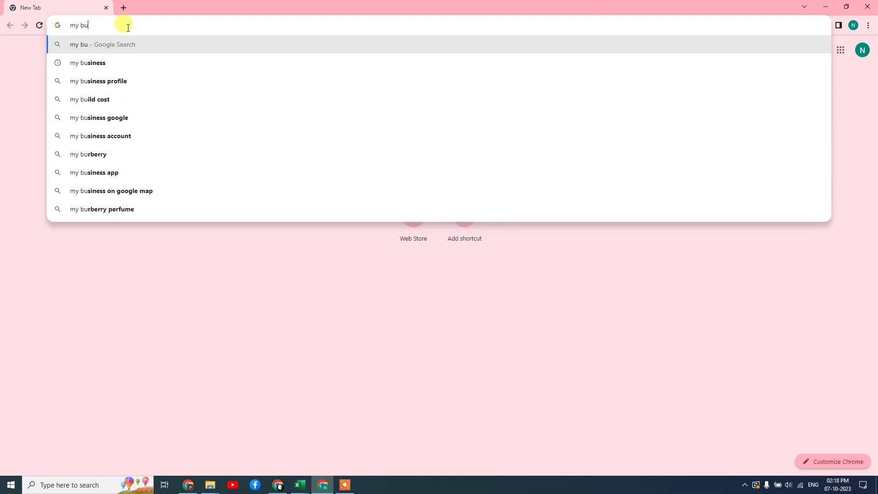
text(siness)
key(Return)
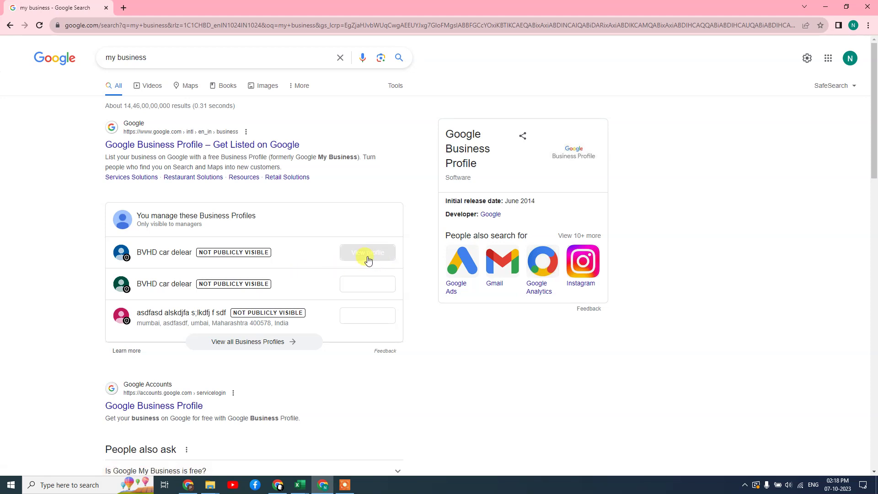
- Open the BVHD car delear business profile from the 'my business' results
scroll(226, 293, down, 1)
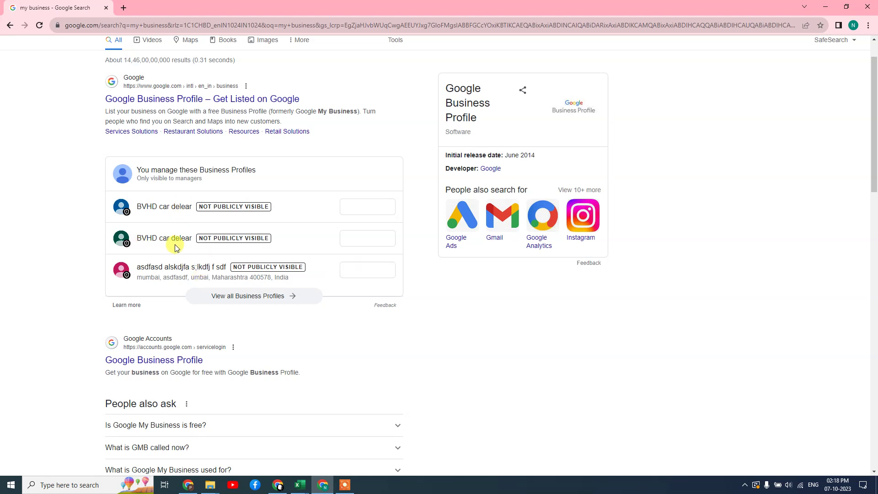
click(382, 208)
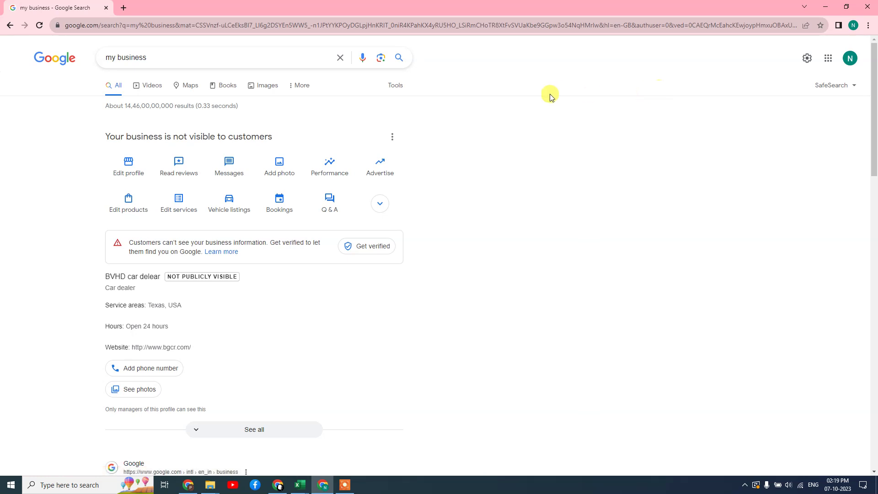
right_click(507, 109)
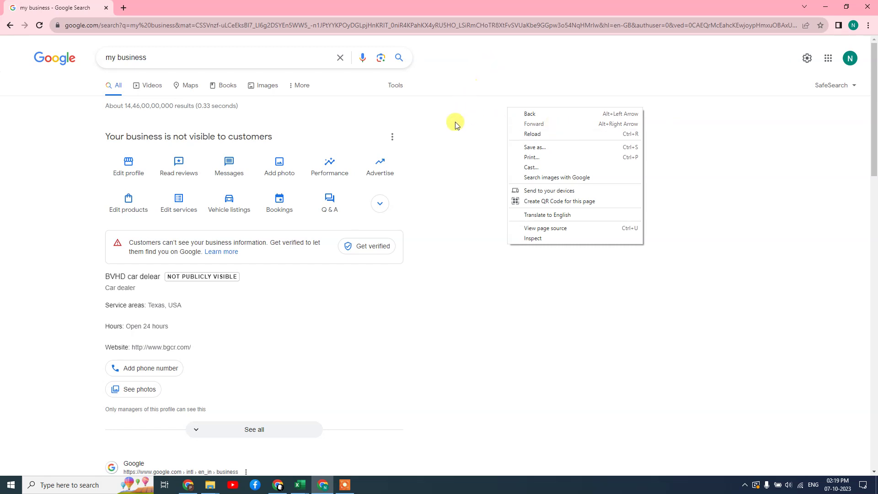
right_click(457, 108)
right_click(457, 108)
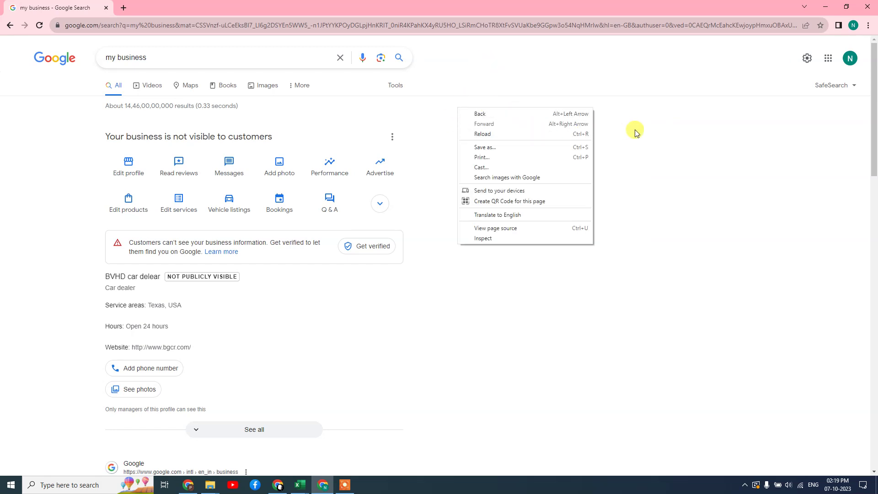
right_click(631, 116)
click(493, 133)
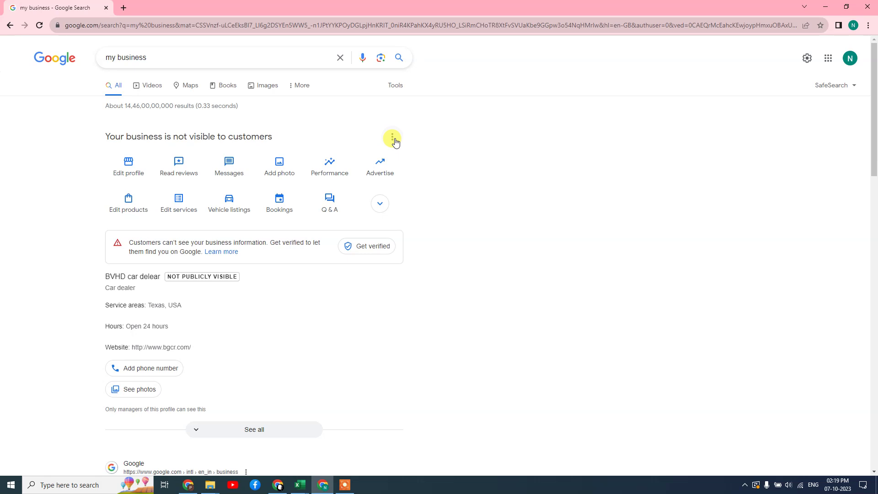
- Open People and access, view the primary owner's access details, and return to the list
click(393, 139)
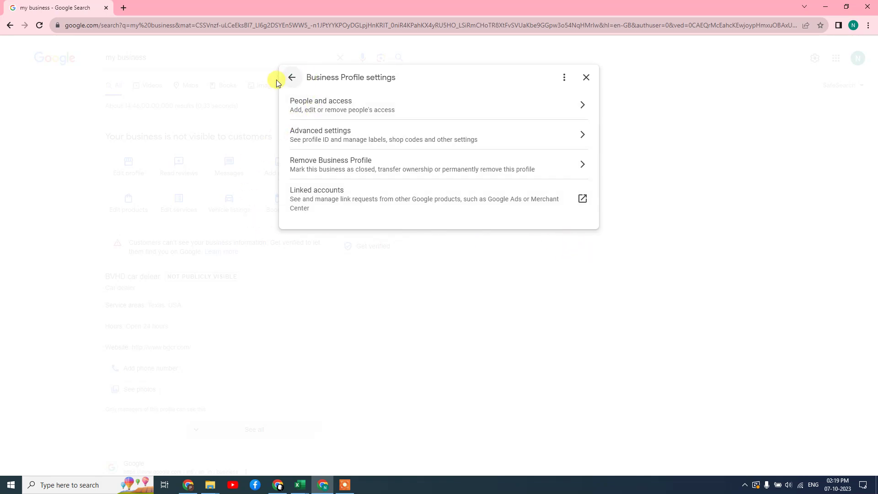
click(442, 106)
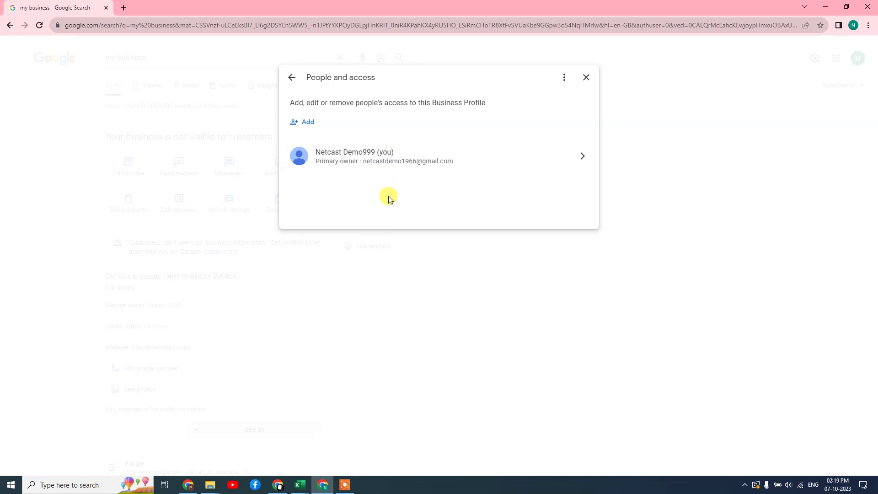
click(421, 158)
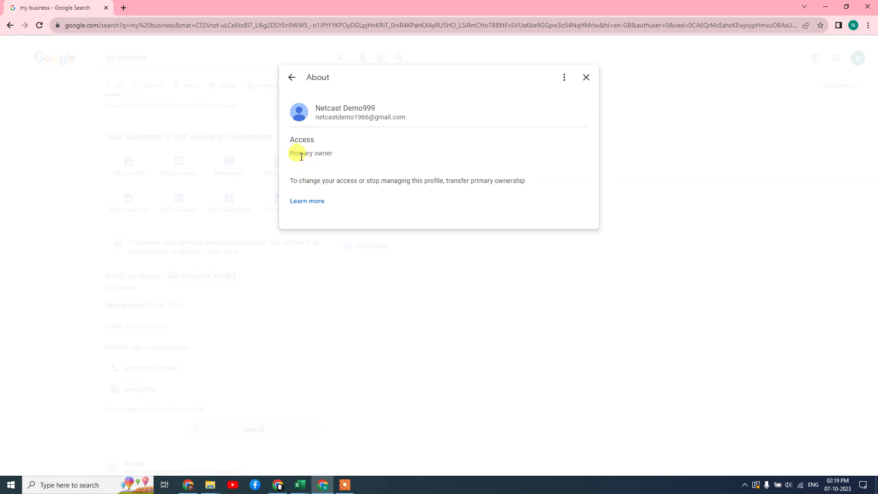
click(293, 79)
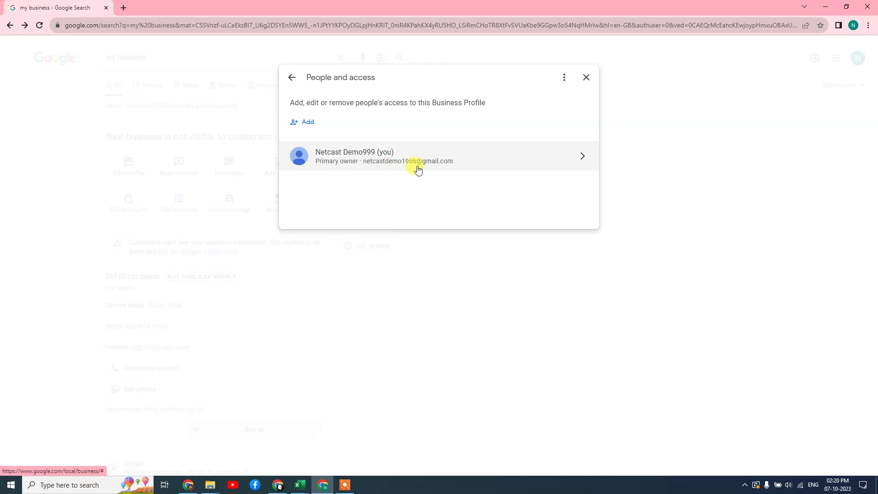
- In Add person, enter the new person's email, pick the suggested account, and select Owner
click(301, 127)
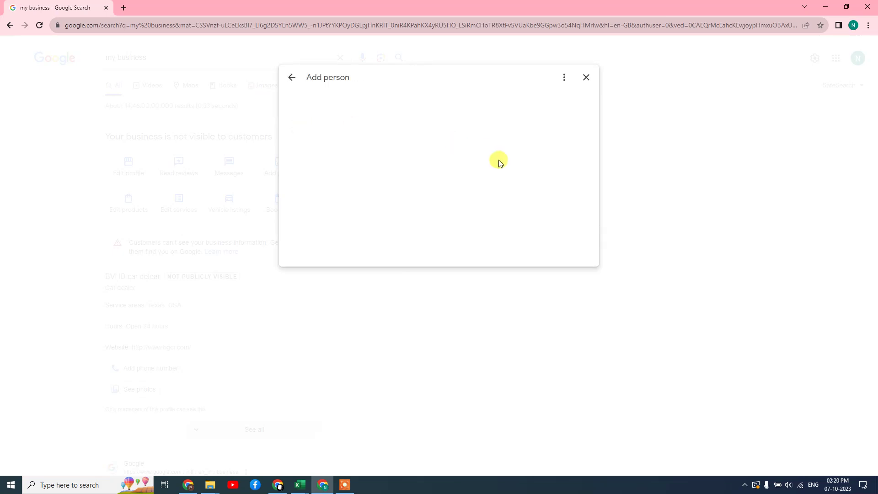
click(350, 111)
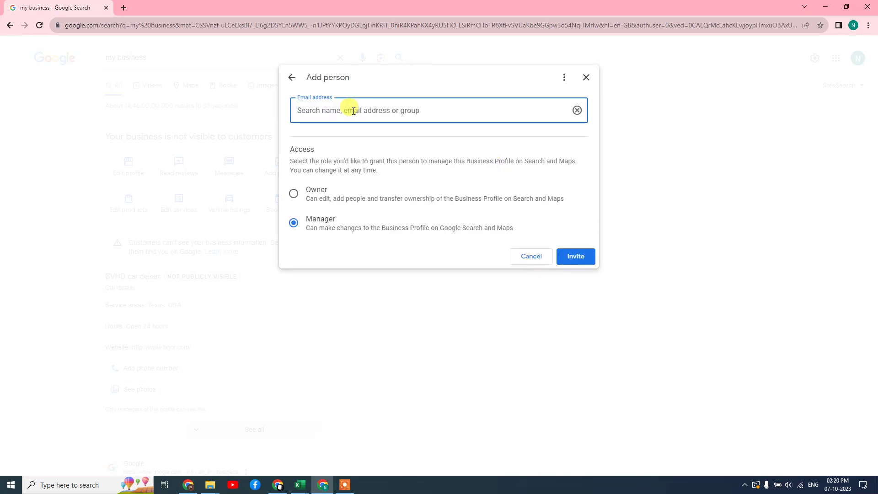
text(netcast)
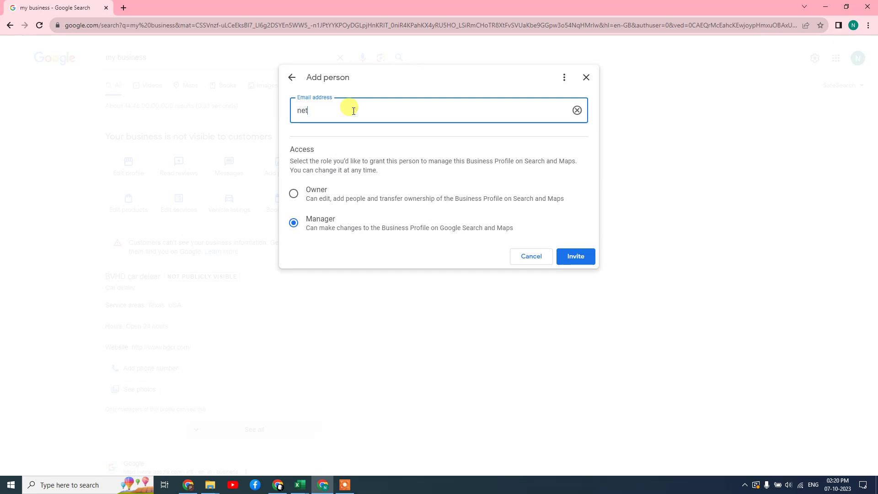
click(370, 142)
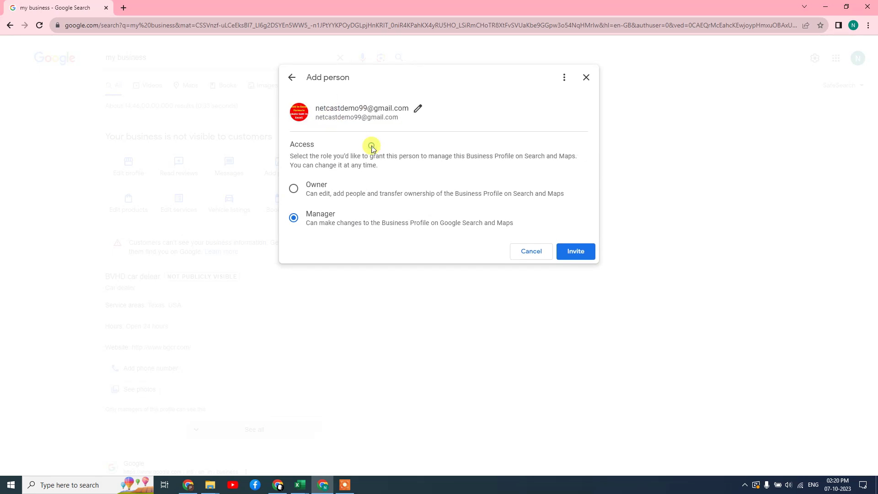
click(293, 189)
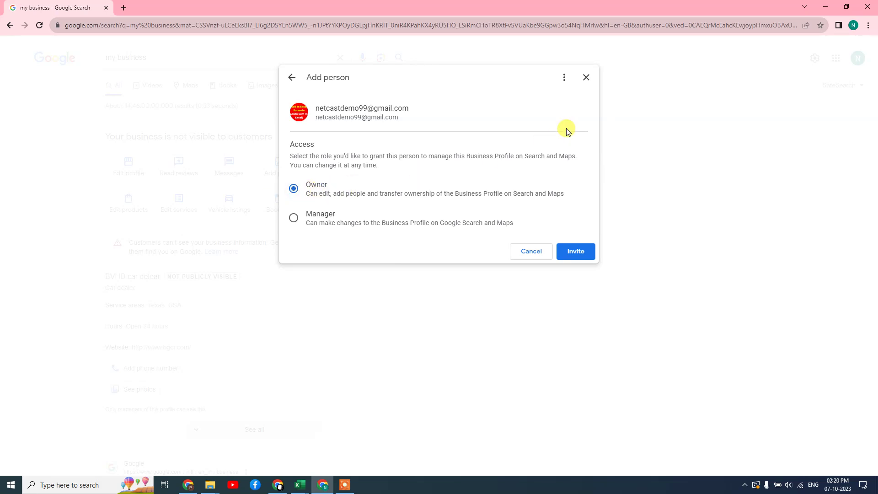
mouse_move(333, 117)
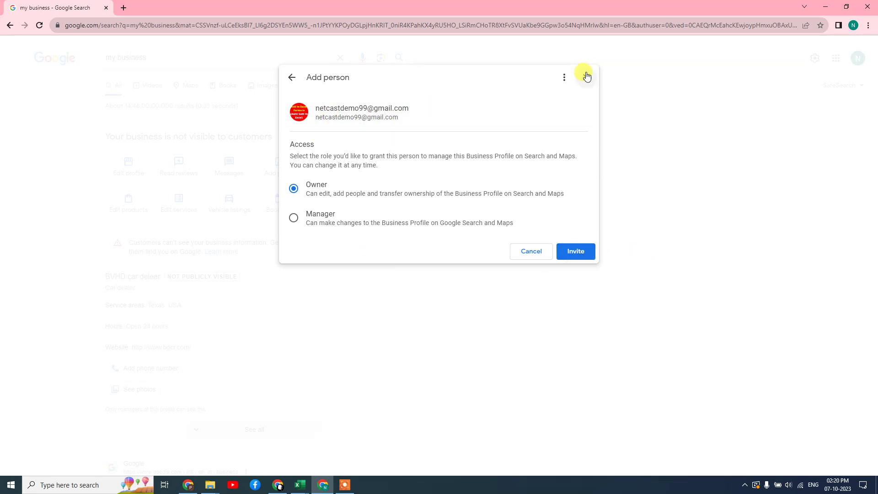
- Close the Add person dialog without inviting and reopen the People and access settings
mouse_move(393, 114)
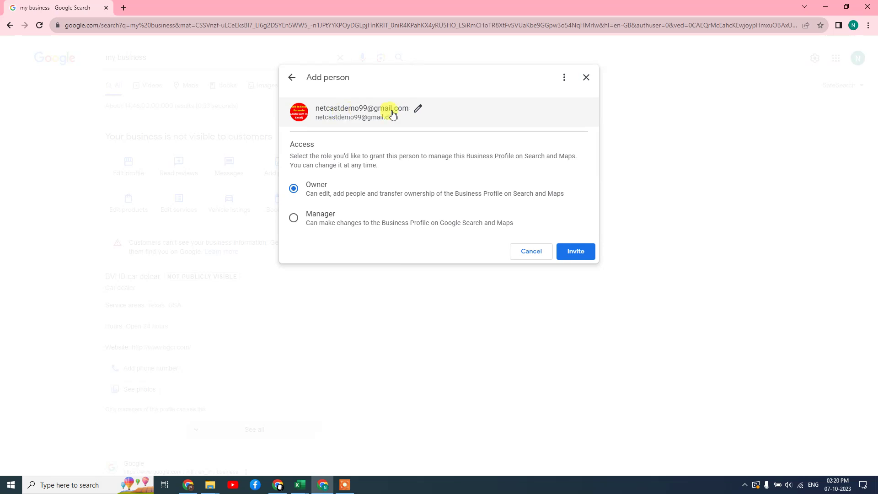
click(586, 78)
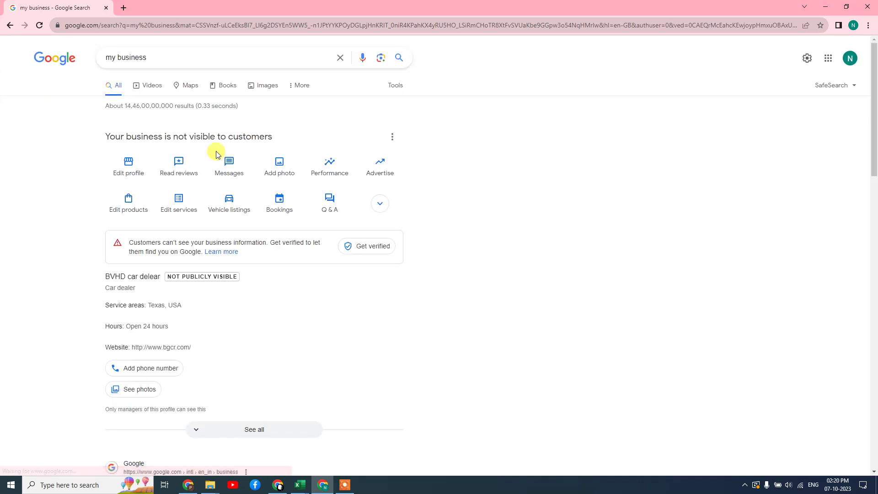
click(393, 137)
click(428, 161)
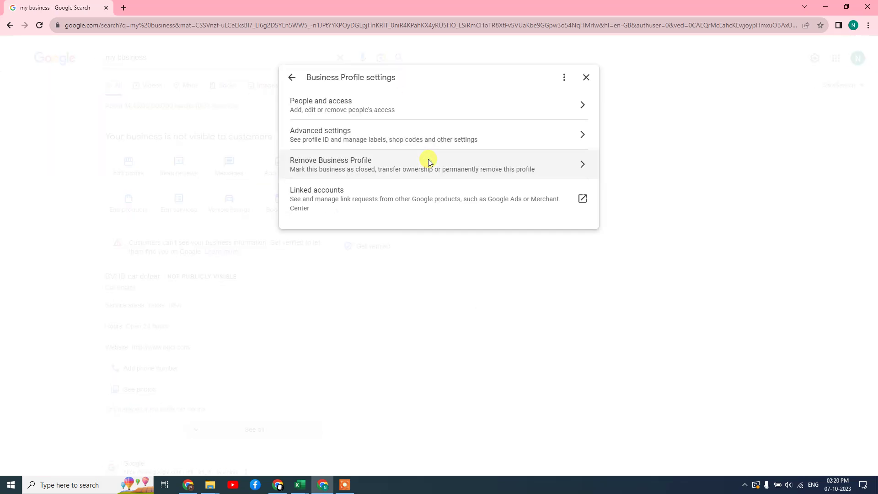
click(366, 115)
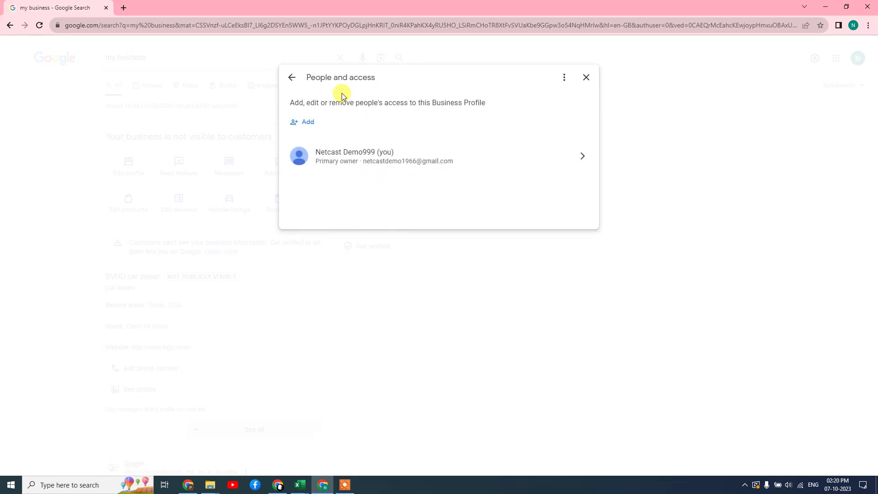
- Review the primary owner's access details, return to the list, and show the desktop
click(465, 164)
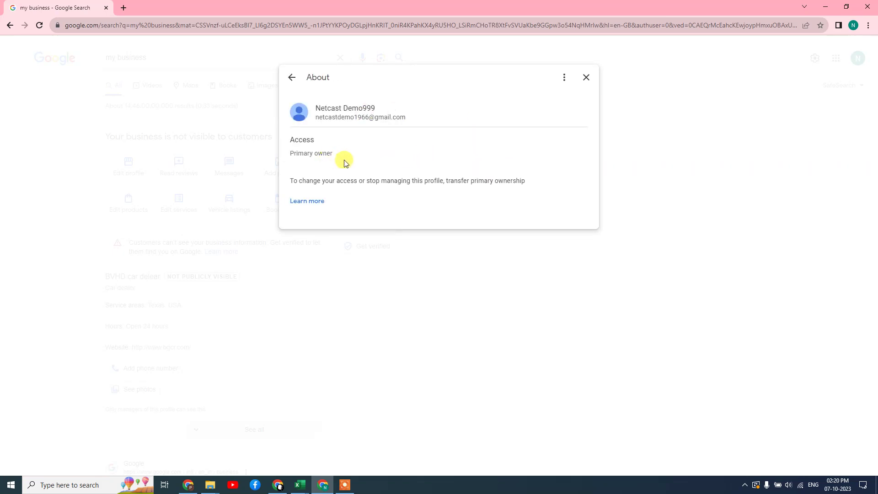
click(564, 77)
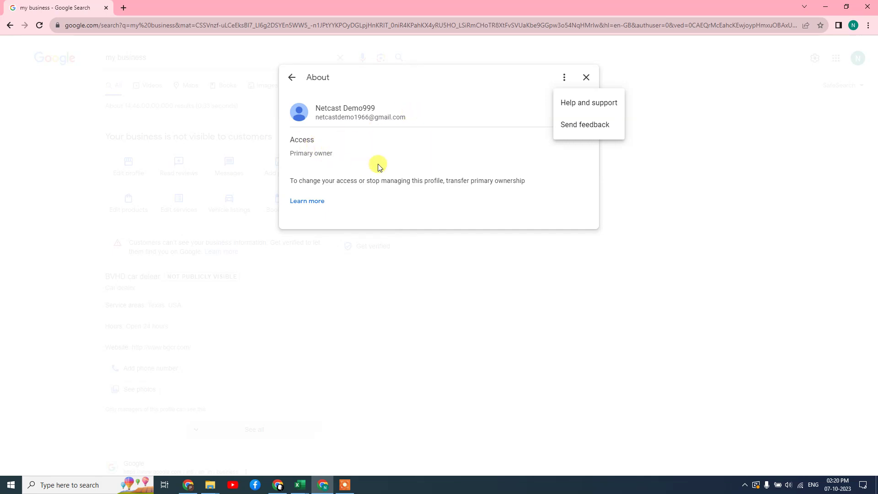
click(292, 77)
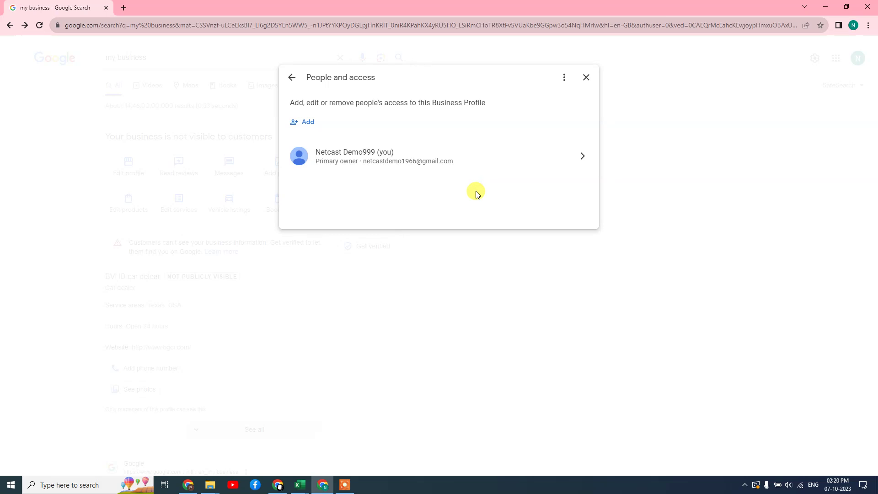
key(super+d)
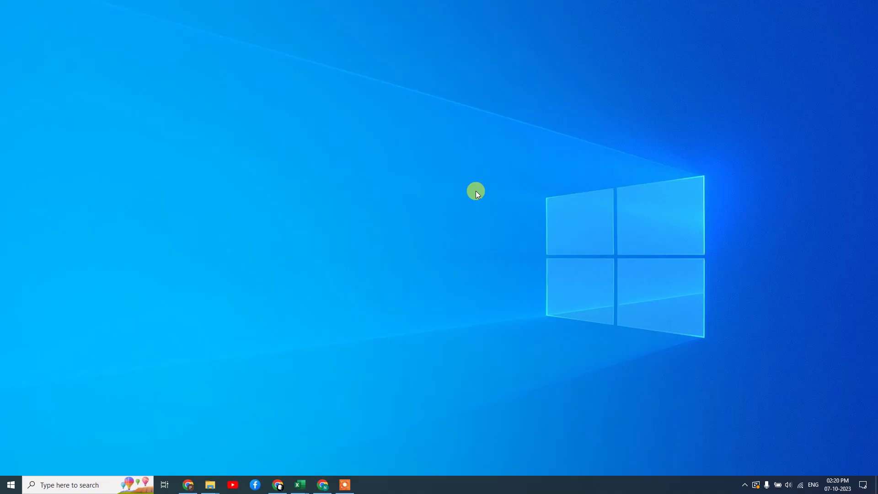